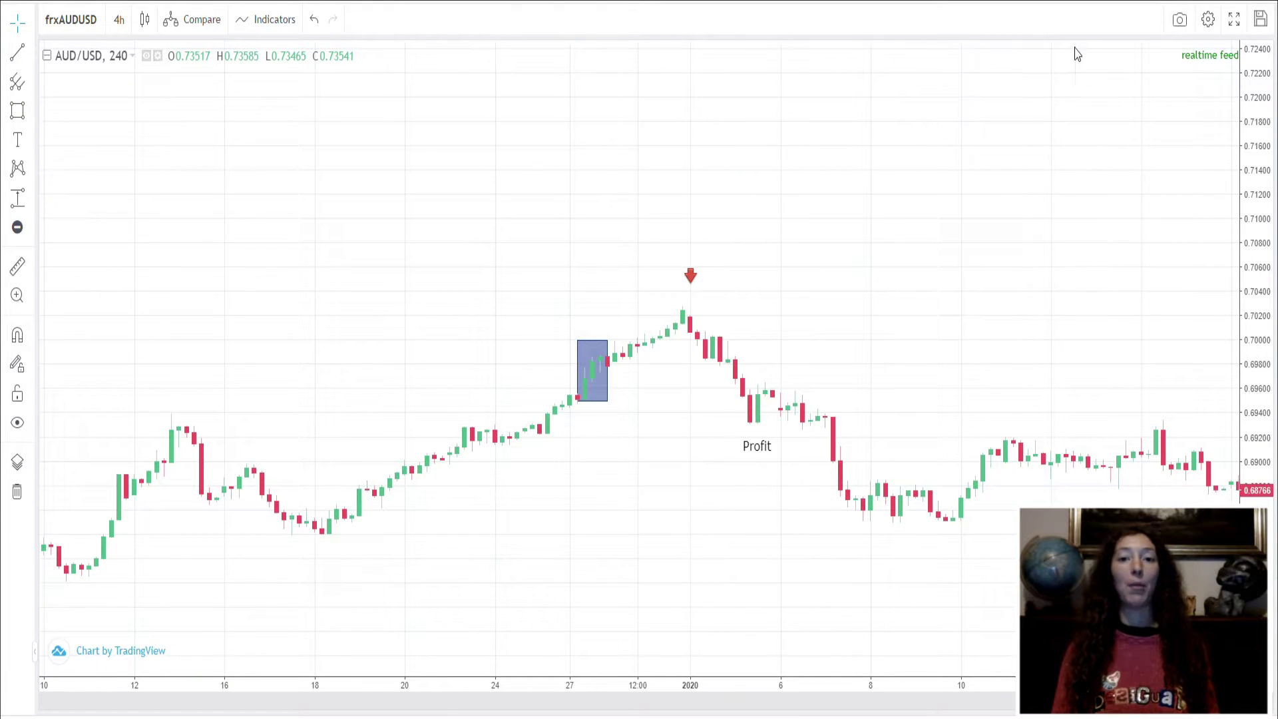
Add two Bollinger Bands indicators to the AUD/USD chart via the 'bollinger' search.
left_click(261, 22)
type("bollinger")
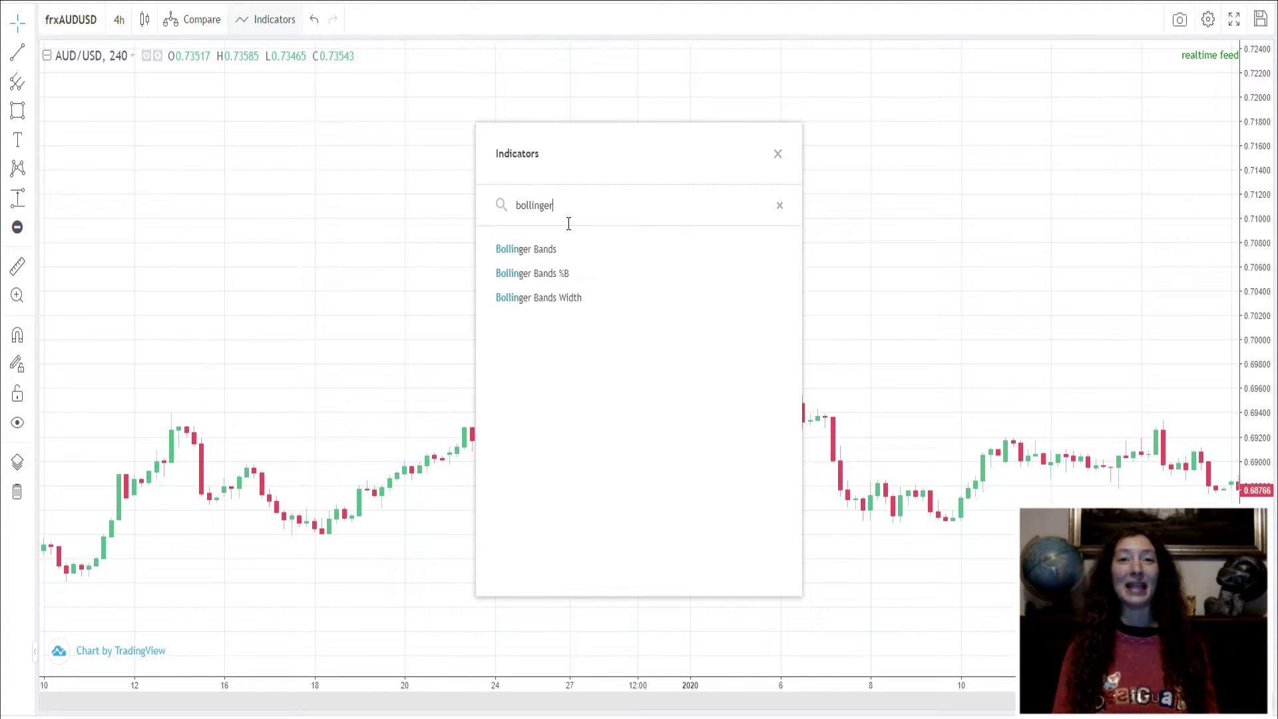
left_click(550, 258)
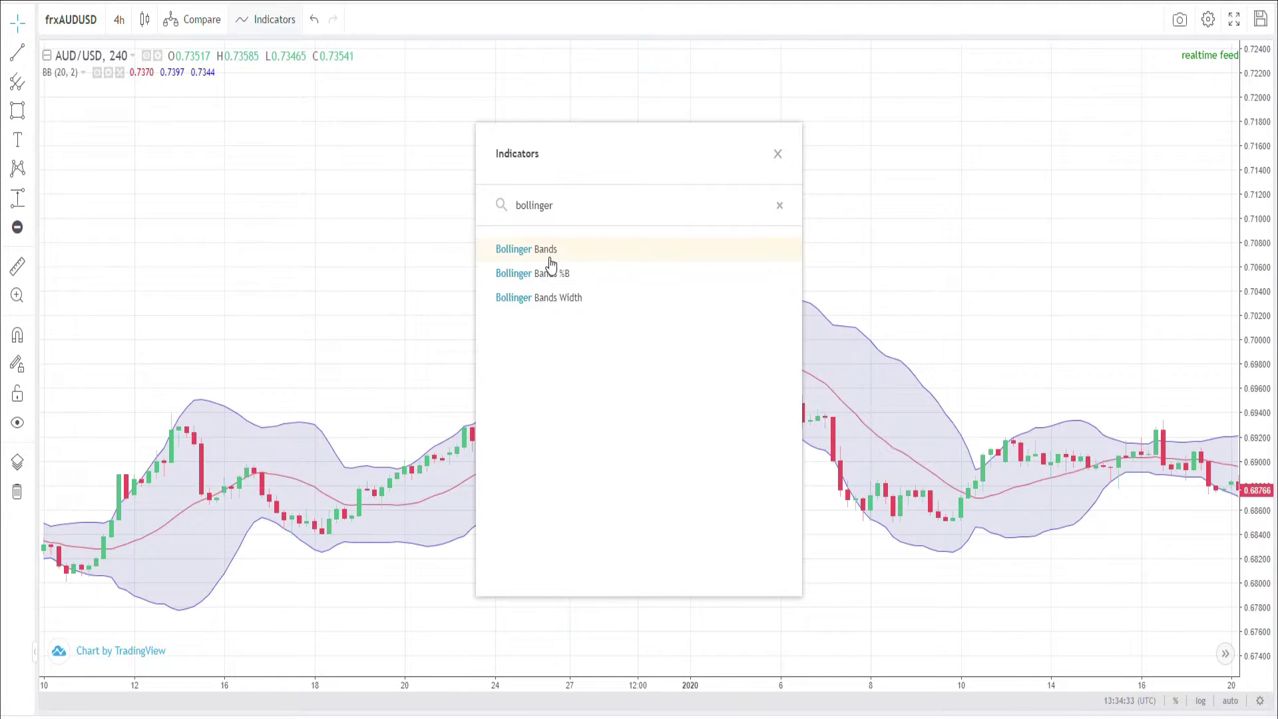
left_click(551, 252)
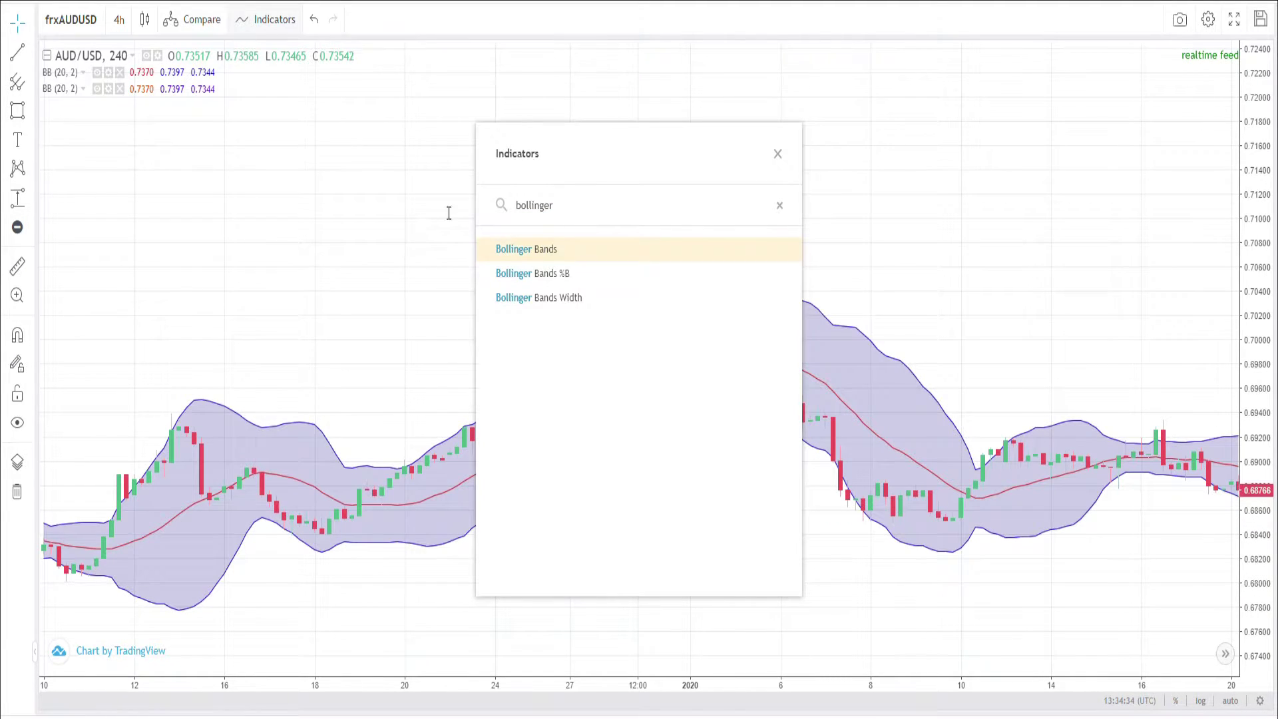
Hide the first Bollinger Bands' median line and thicken its upper band line.
left_click(114, 75)
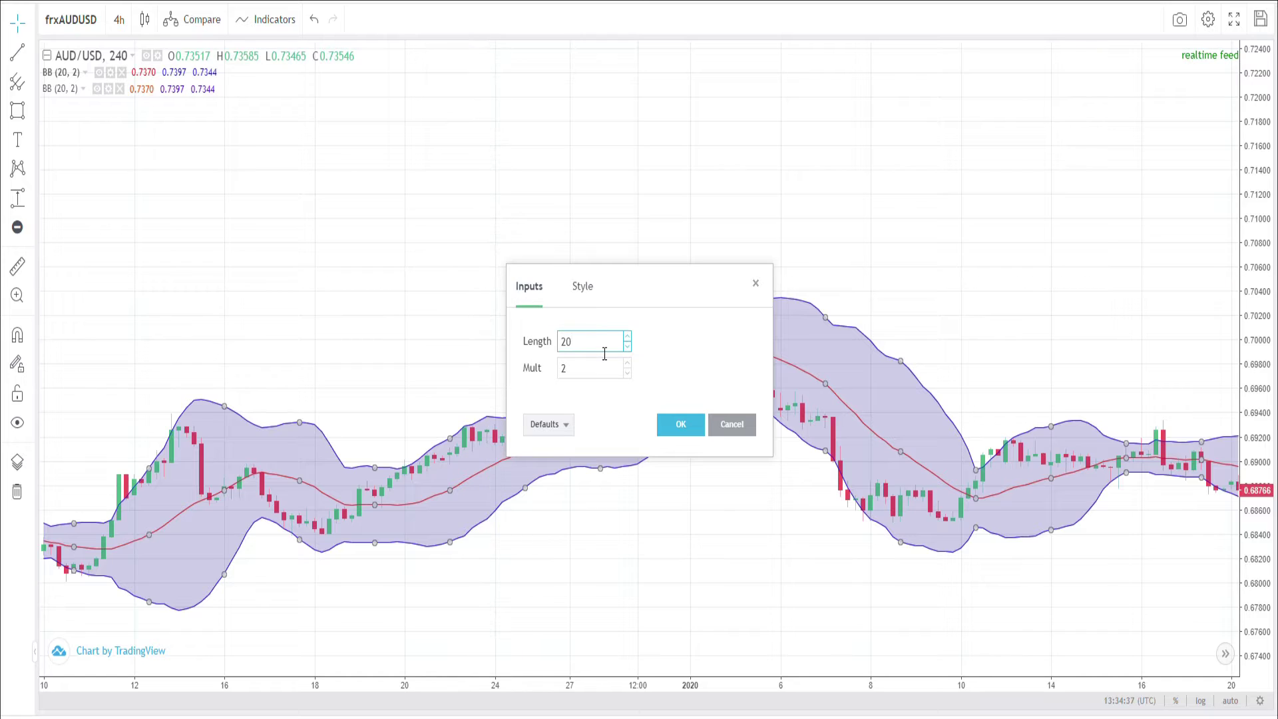
left_click(584, 289)
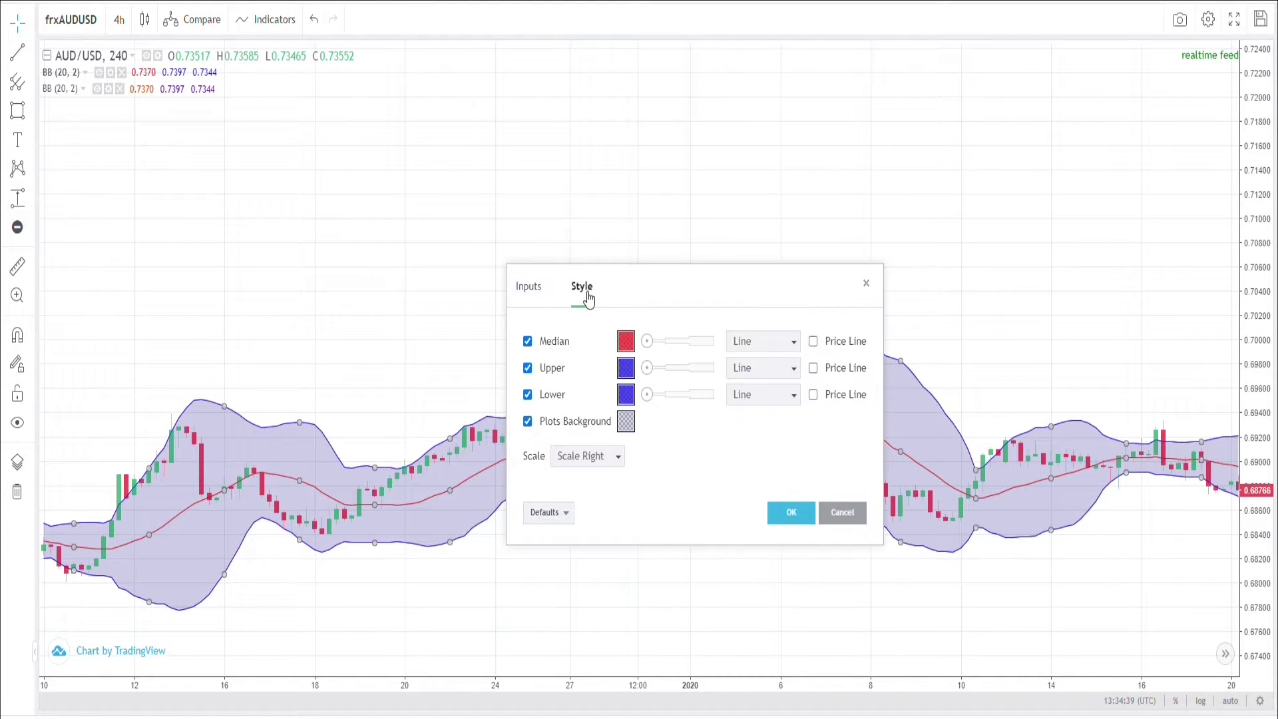
left_click_drag(647, 341, 669, 342)
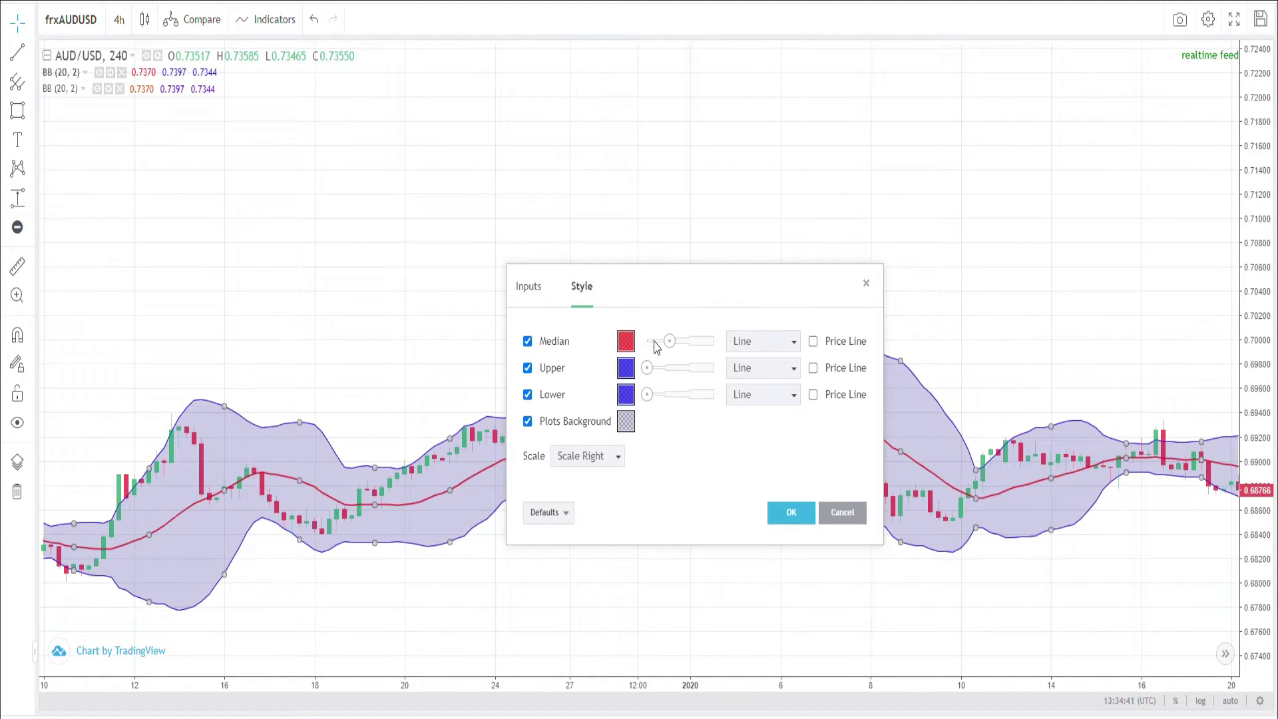
left_click(528, 342)
left_click_drag(649, 369, 690, 399)
Apply the first band's style, then hide the second Bollinger Bands' median and thicken its upper band.
left_click(790, 512)
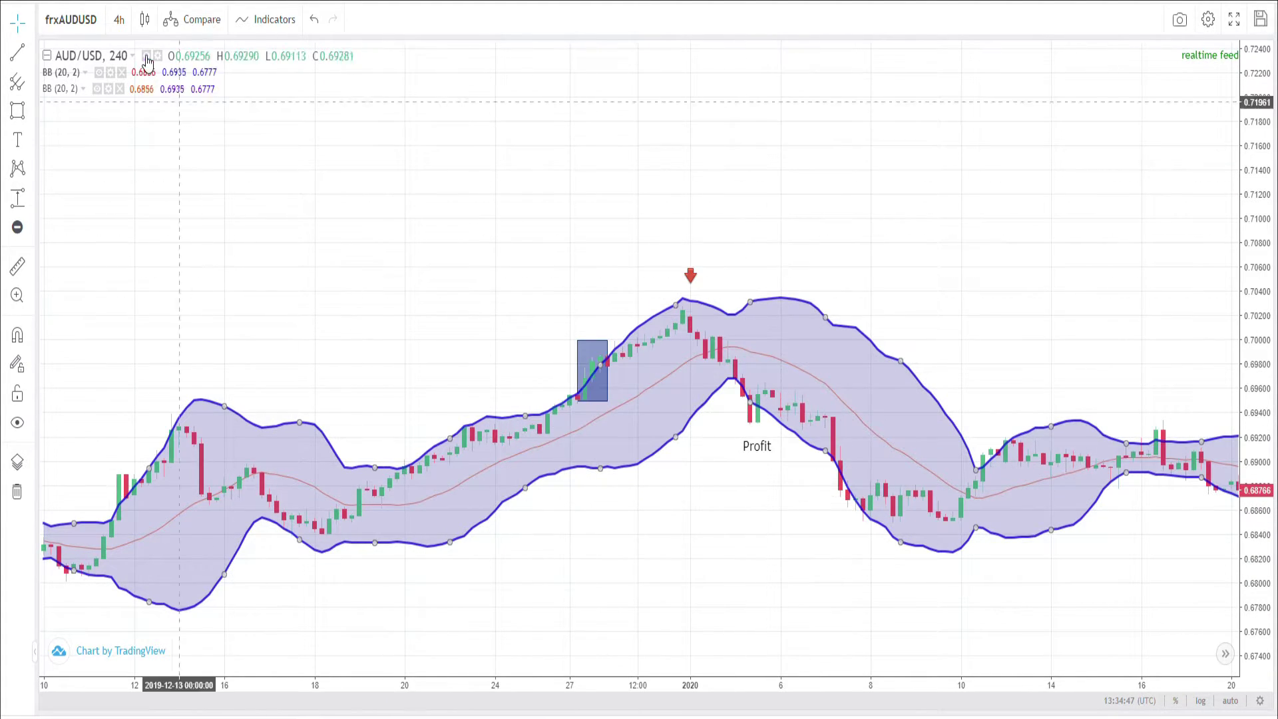
left_click(109, 89)
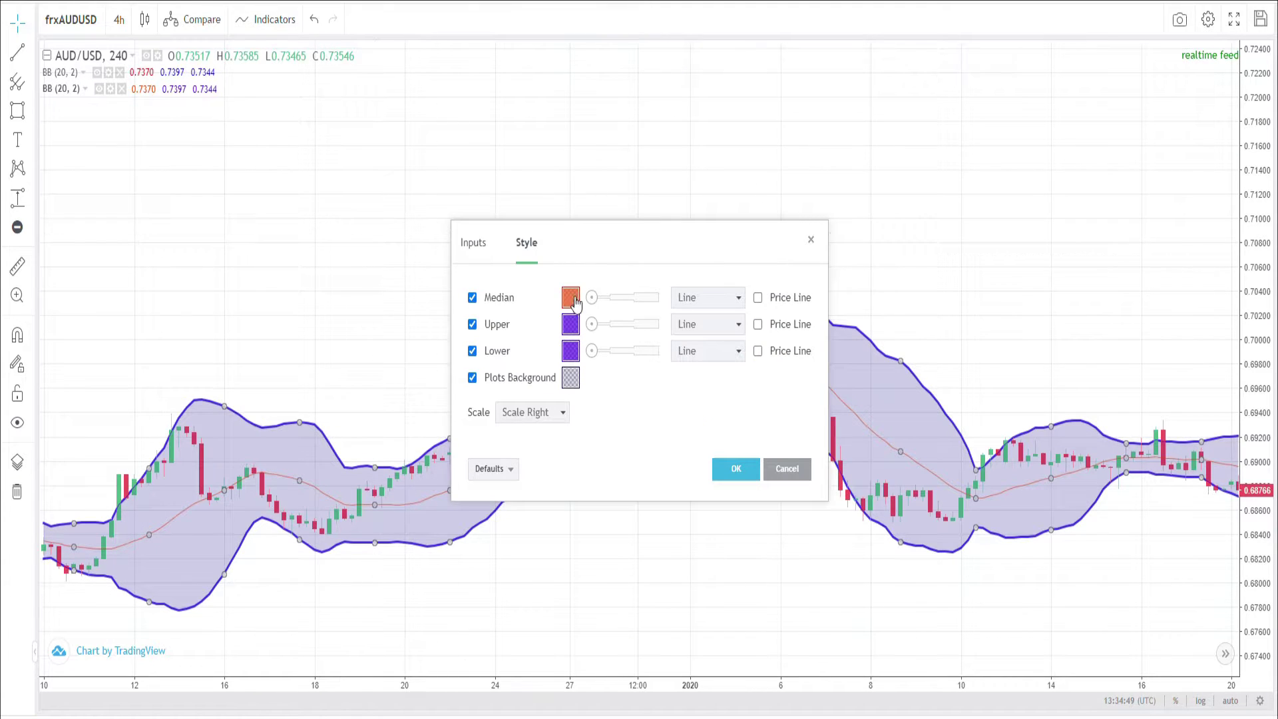
left_click(472, 297)
left_click_drag(592, 324, 631, 351)
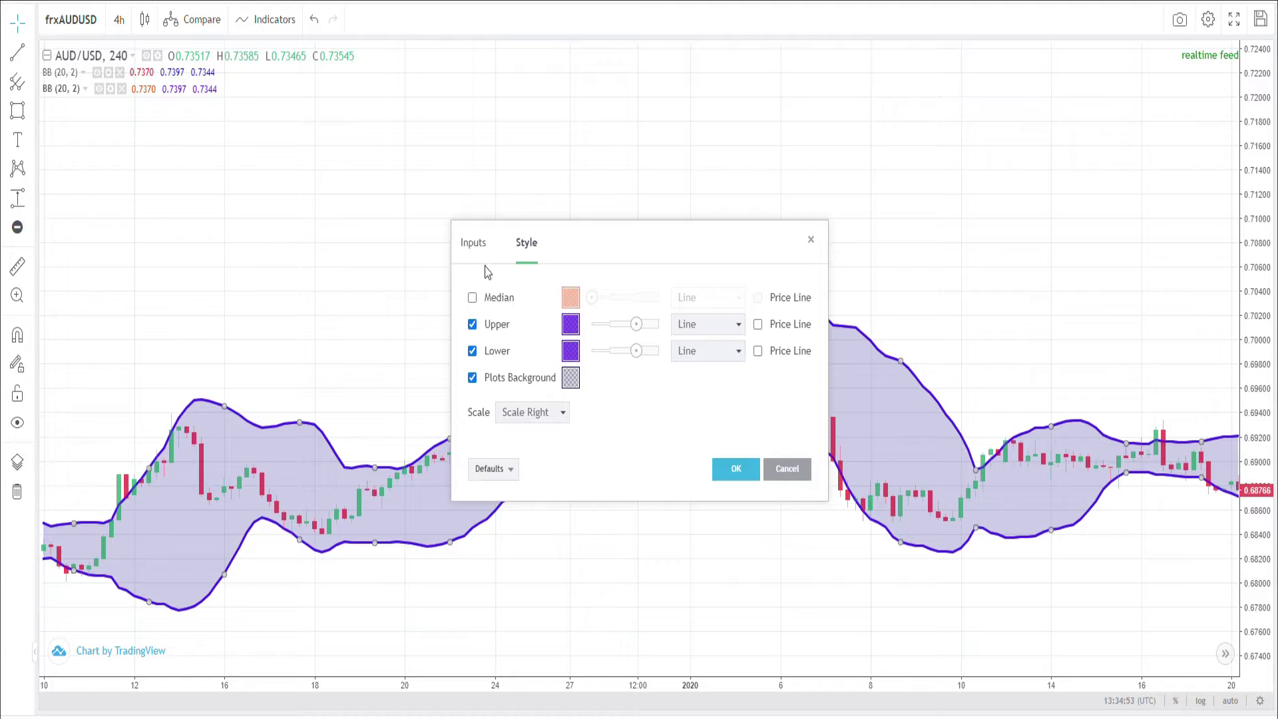
Change the second Bollinger Bands length from 20 to 30 and apply.
left_click(473, 244)
double_click(528, 306)
key("BackSpace")
type("30")
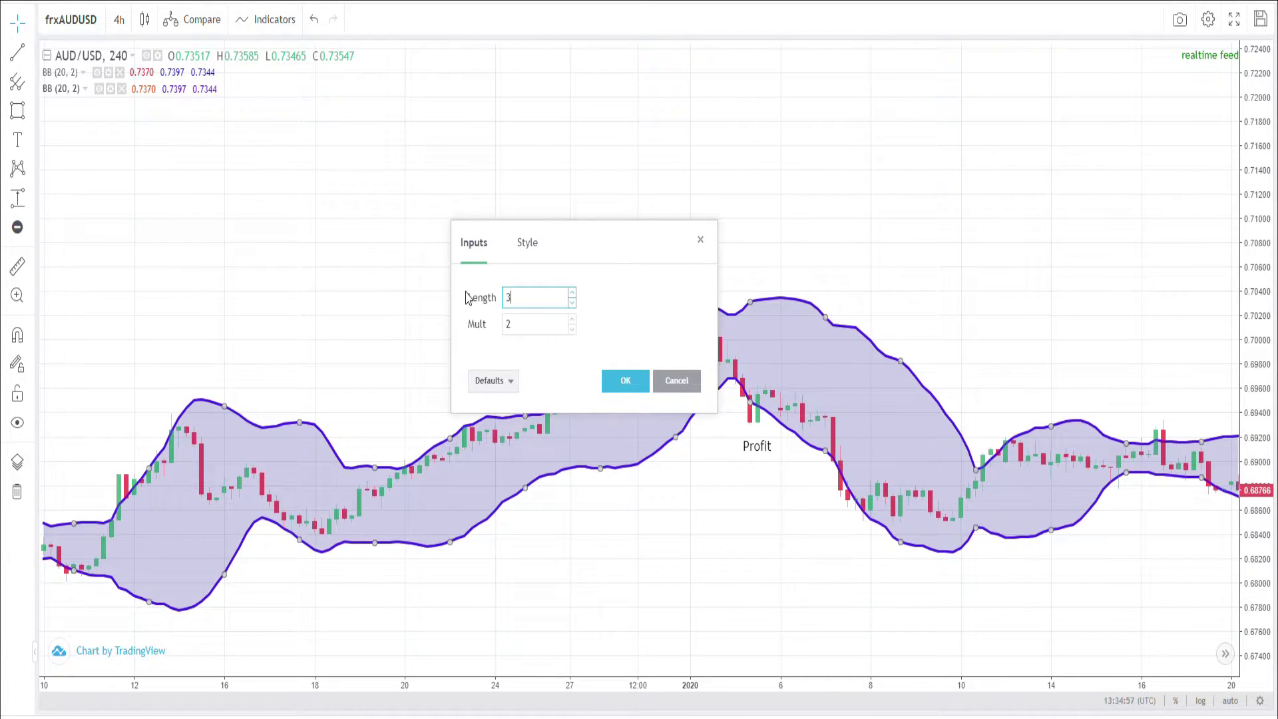
left_click(539, 336)
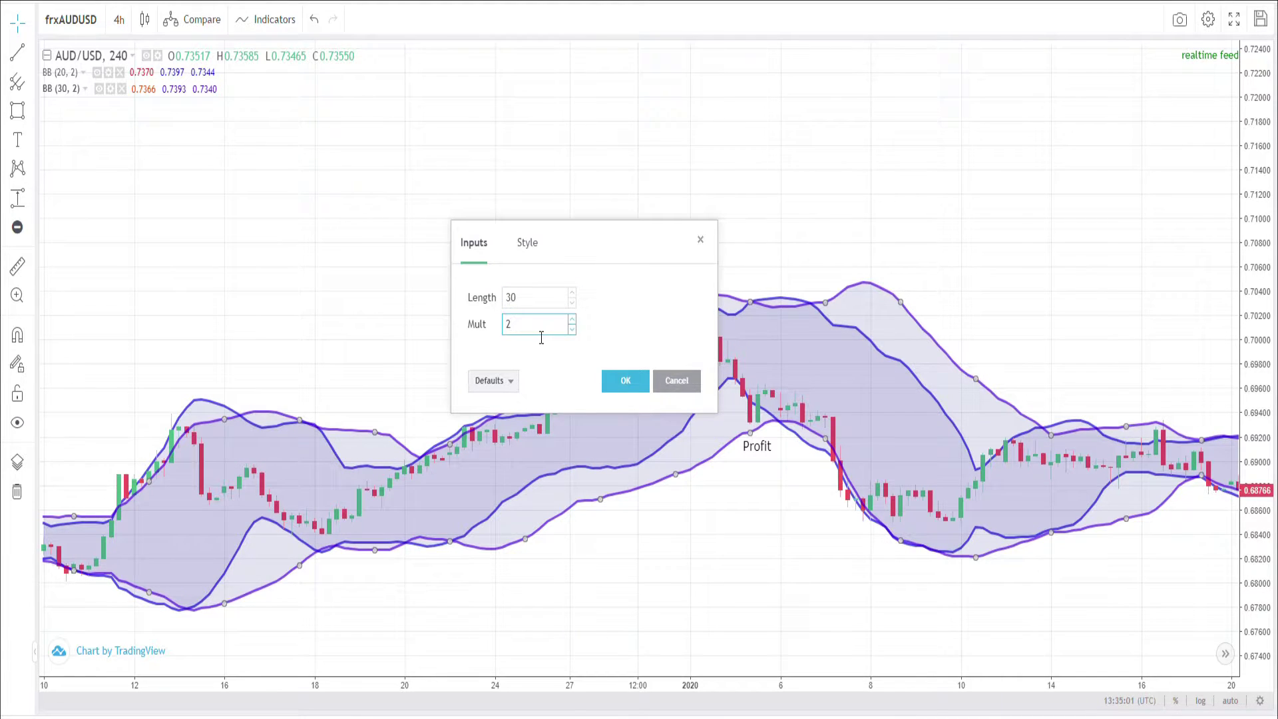
left_click(618, 379)
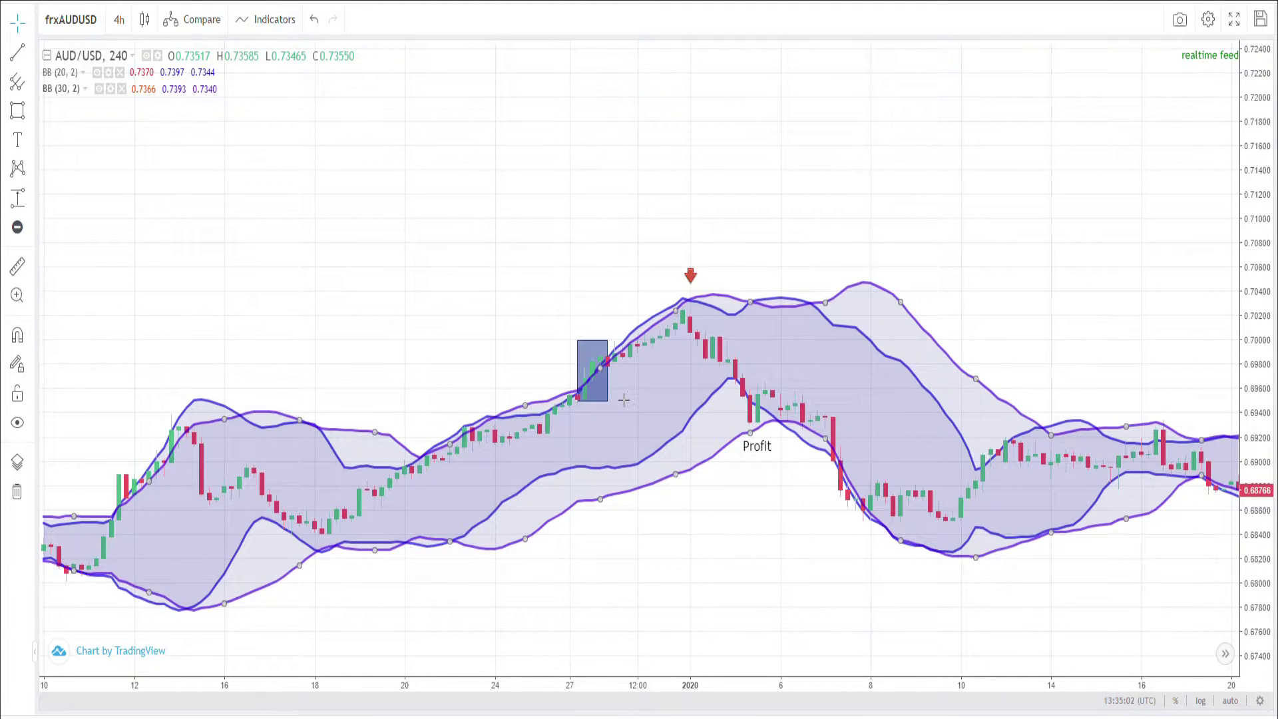
Add MACD and set its slow length to 21 and signal length to 7.
left_click(274, 20)
type("MACD")
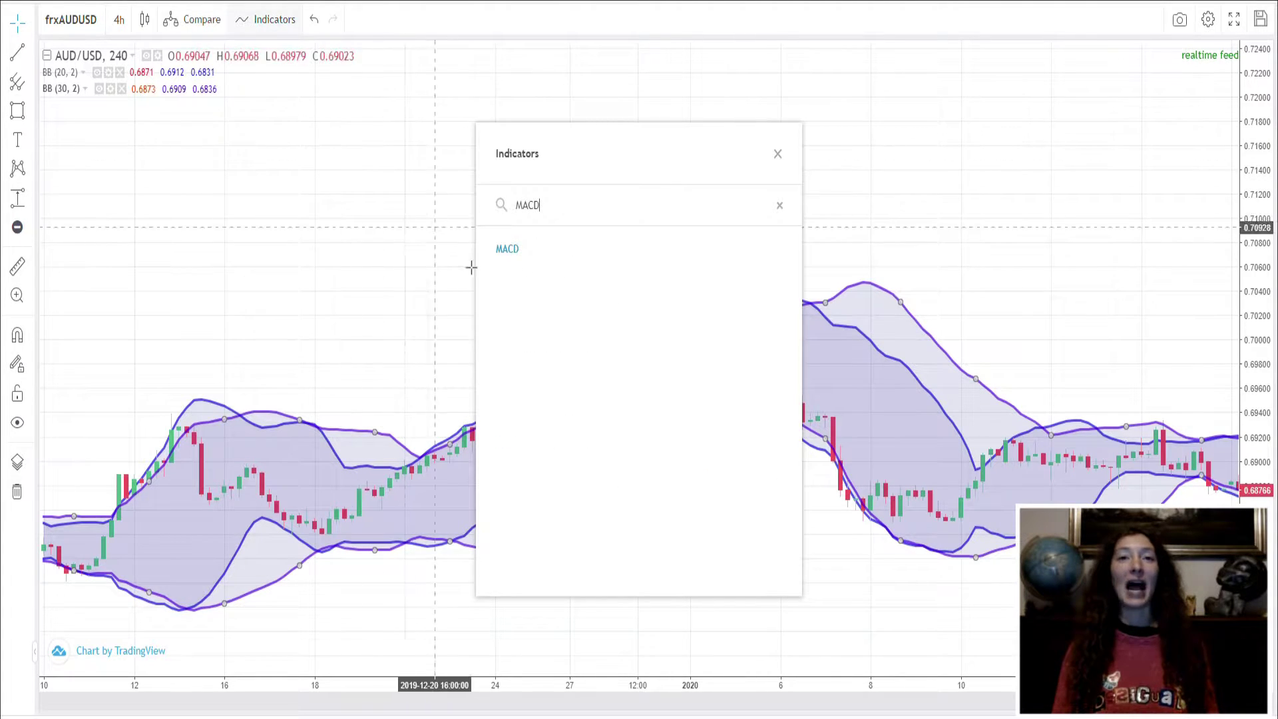
left_click(507, 250)
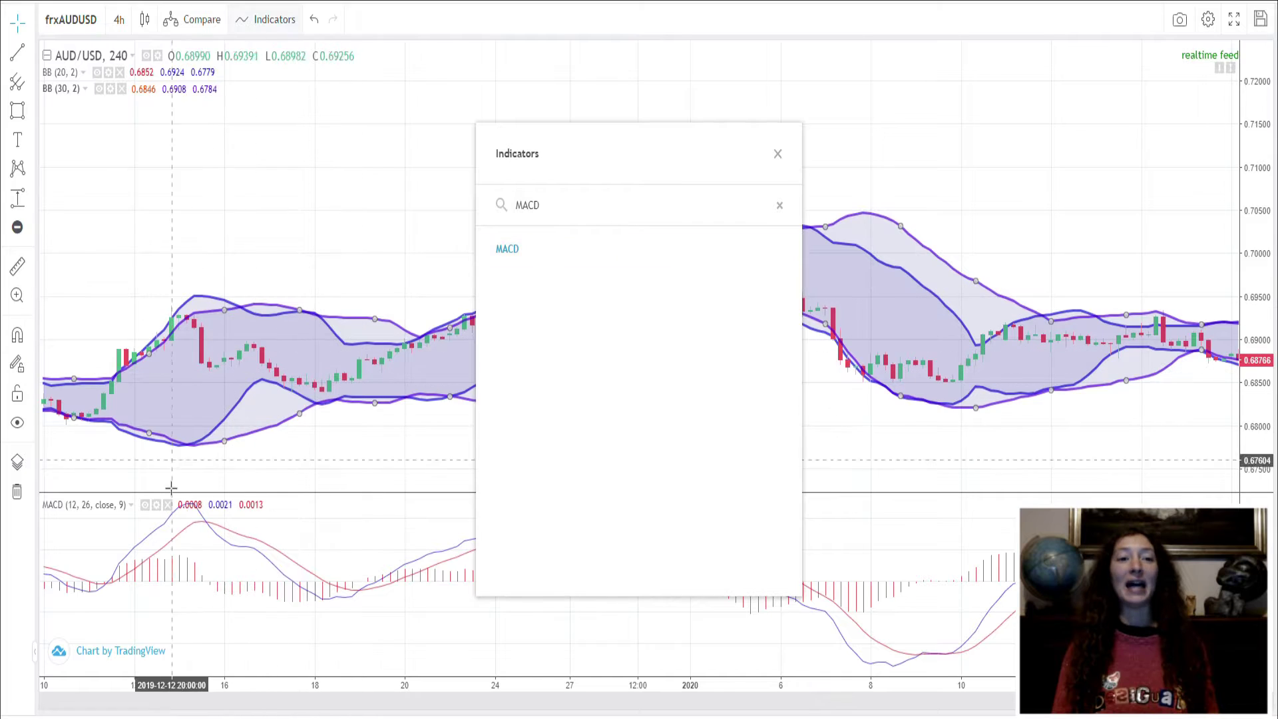
left_click(161, 506)
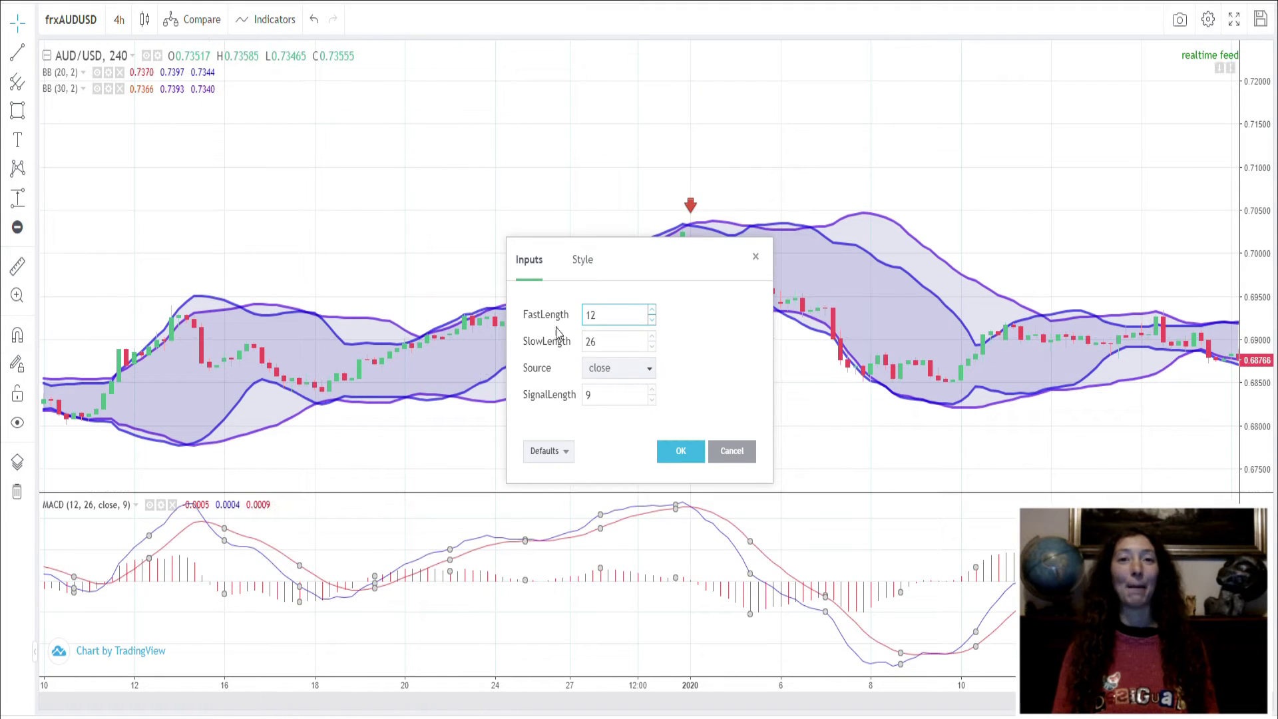
left_click(614, 343)
key("BackSpace")
type("1")
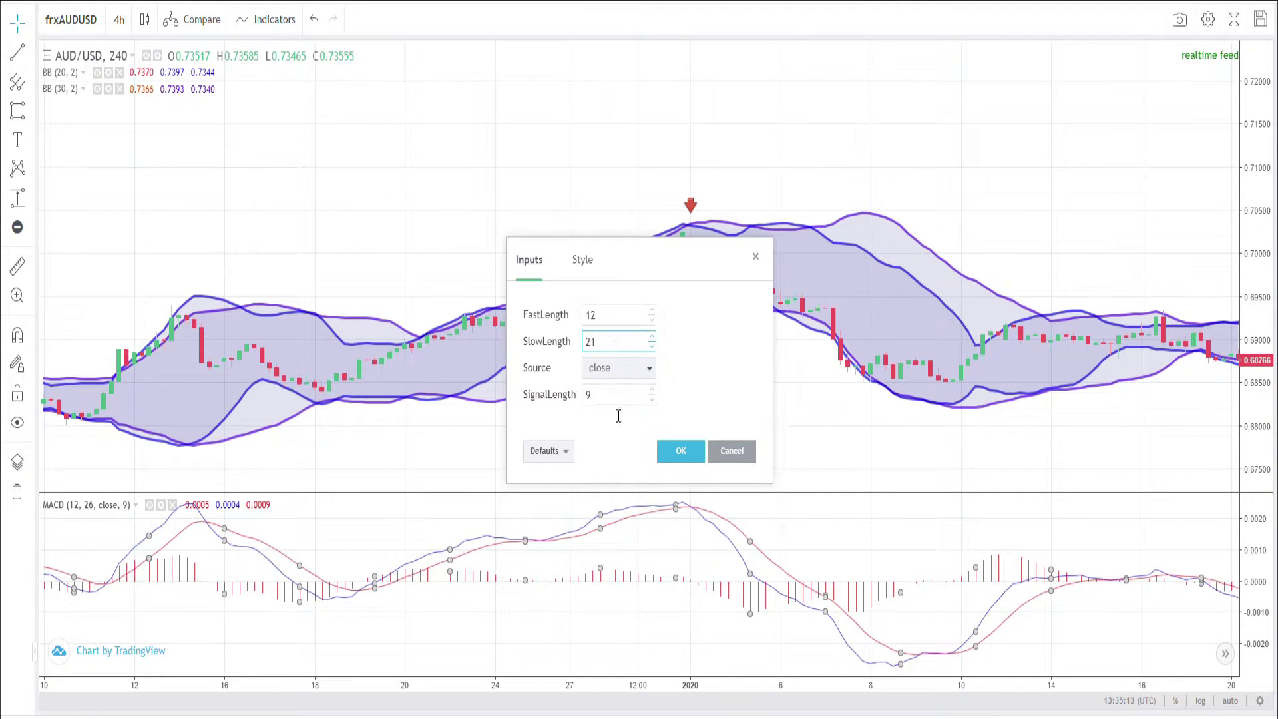
left_click(620, 402)
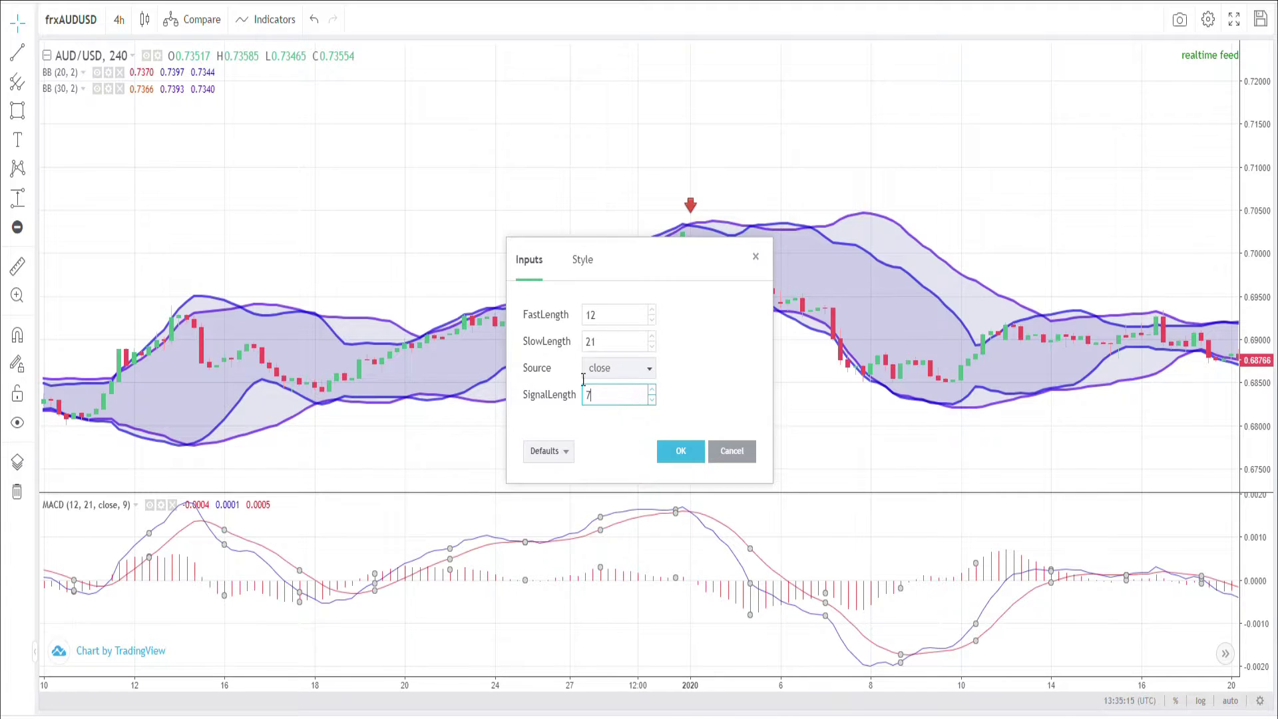
Make the MACD histogram and MACD line more opaque and apply the settings.
left_click(591, 276)
left_click_drag(619, 315, 640, 317)
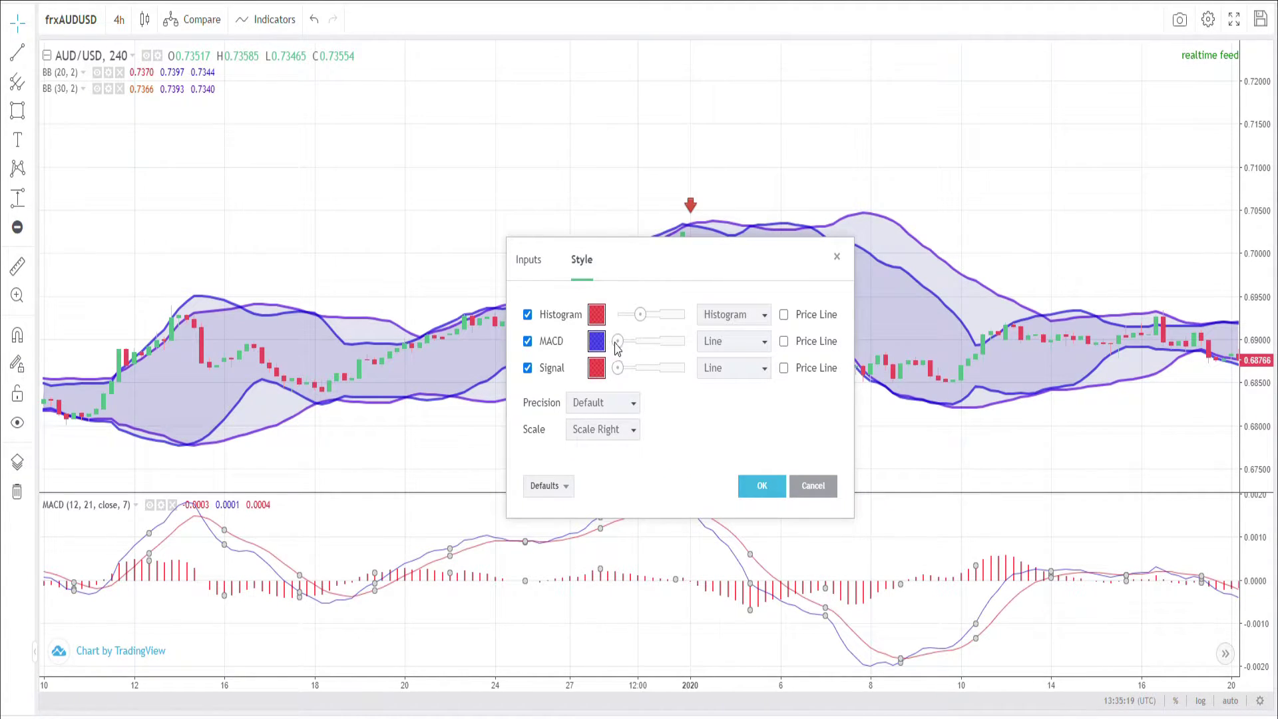
left_click_drag(623, 342, 640, 370)
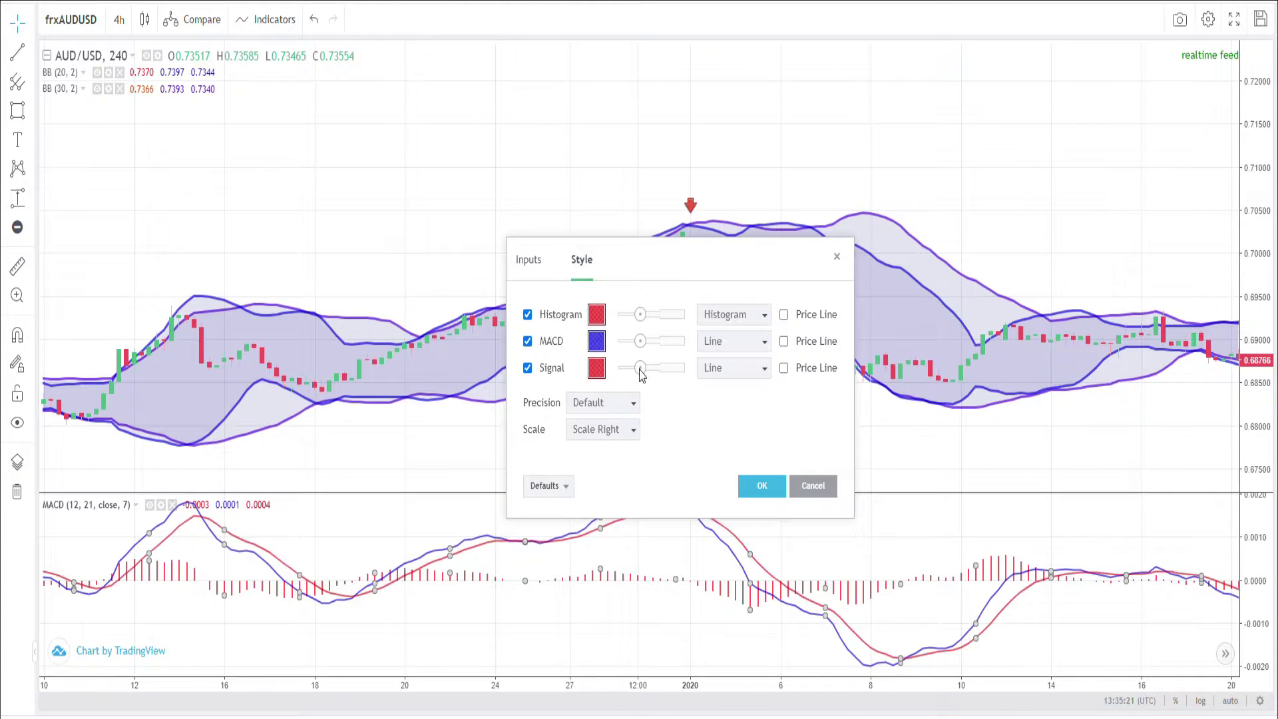
left_click(746, 489)
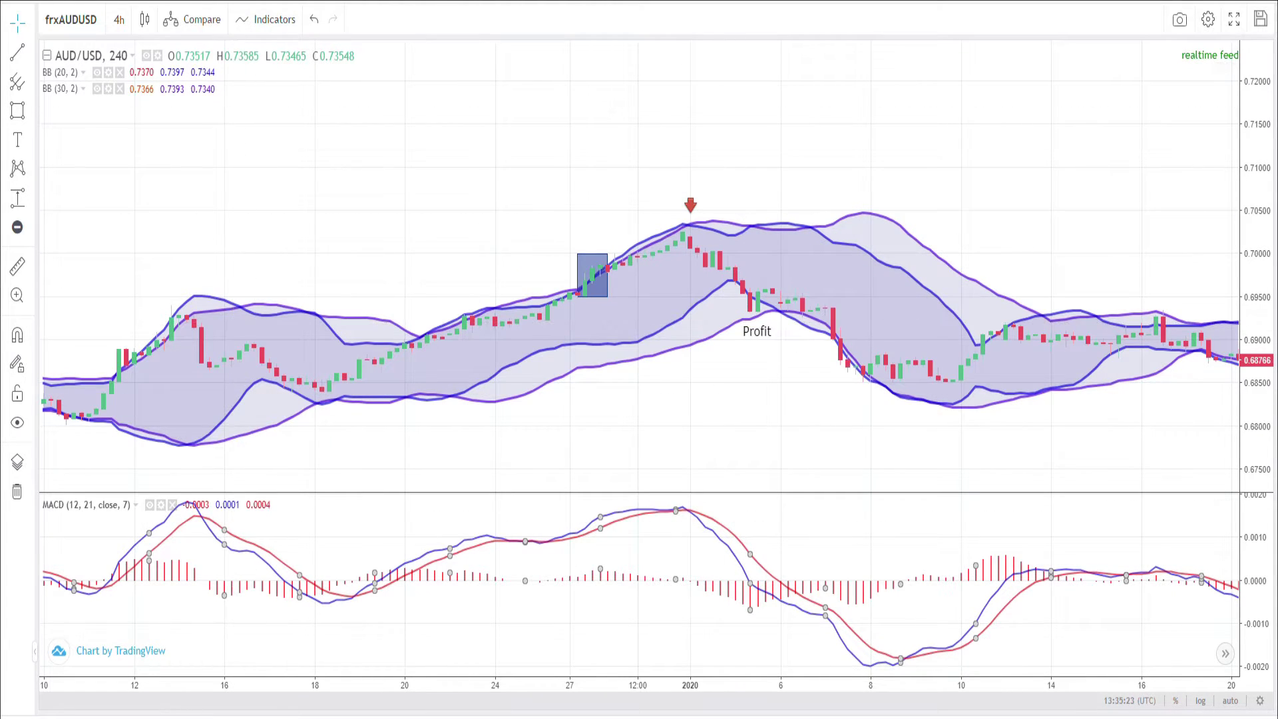
Add RSI (14) and set its upper and lower levels to 68 and 32.
left_click(274, 20)
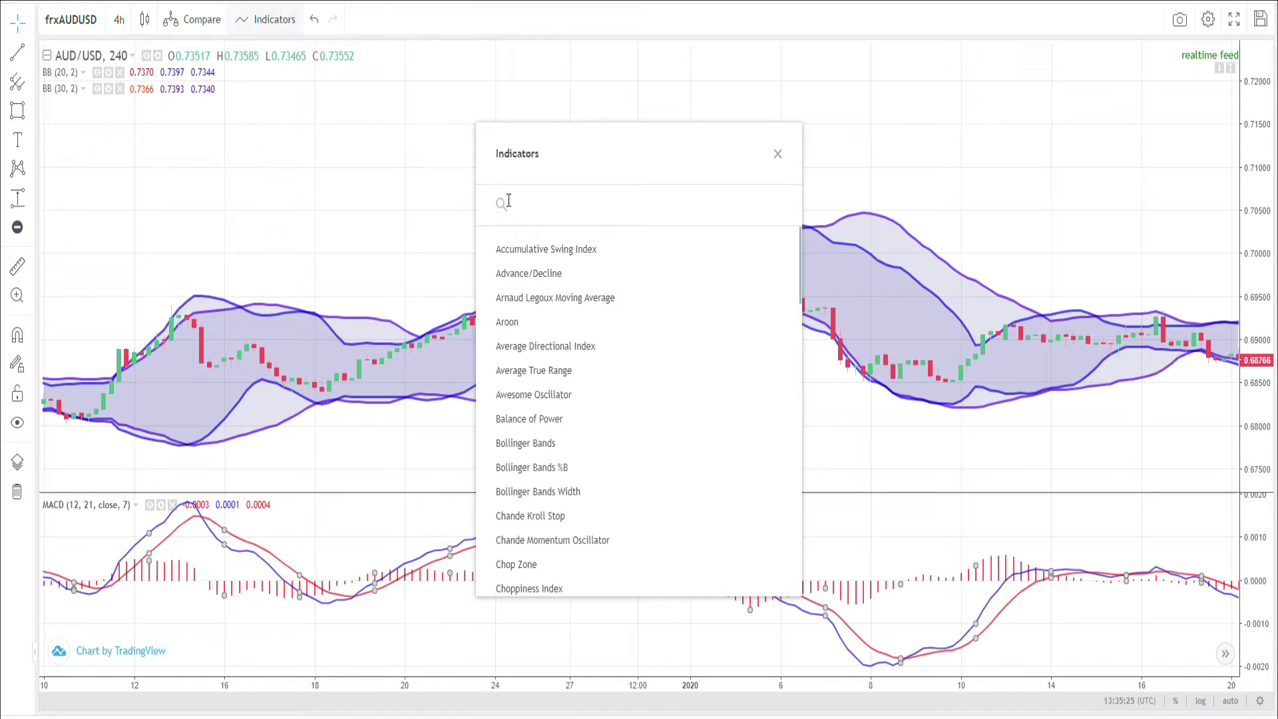
type("RSI")
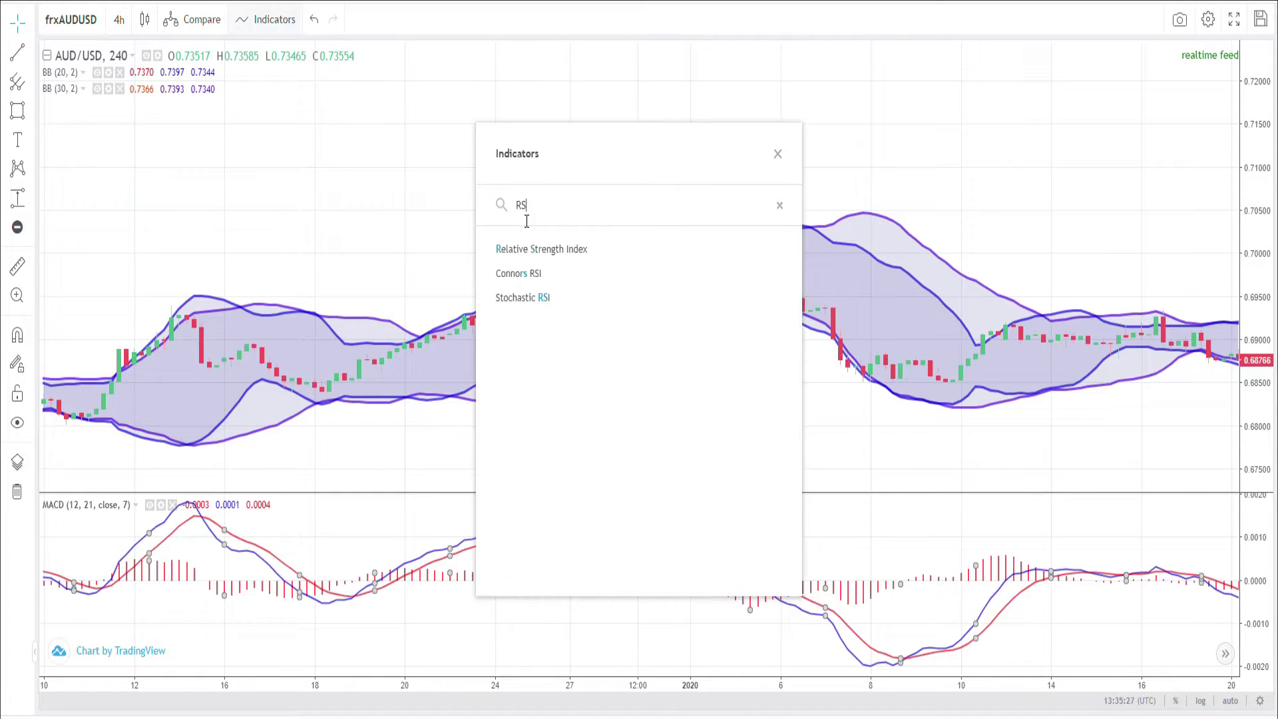
left_click(550, 252)
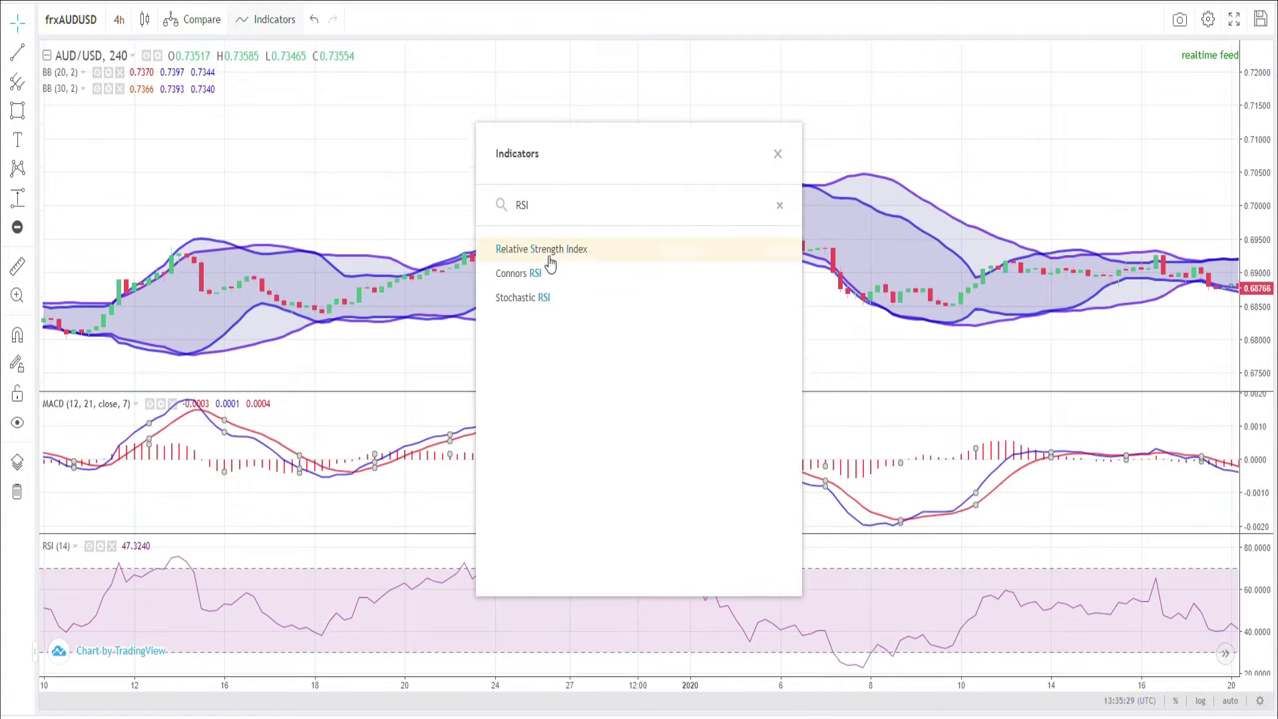
left_click(101, 546)
left_click(824, 319)
key("BackSpace")
key("BackSpace")
type("68")
left_click(827, 343)
key("BackSpace")
type("2")
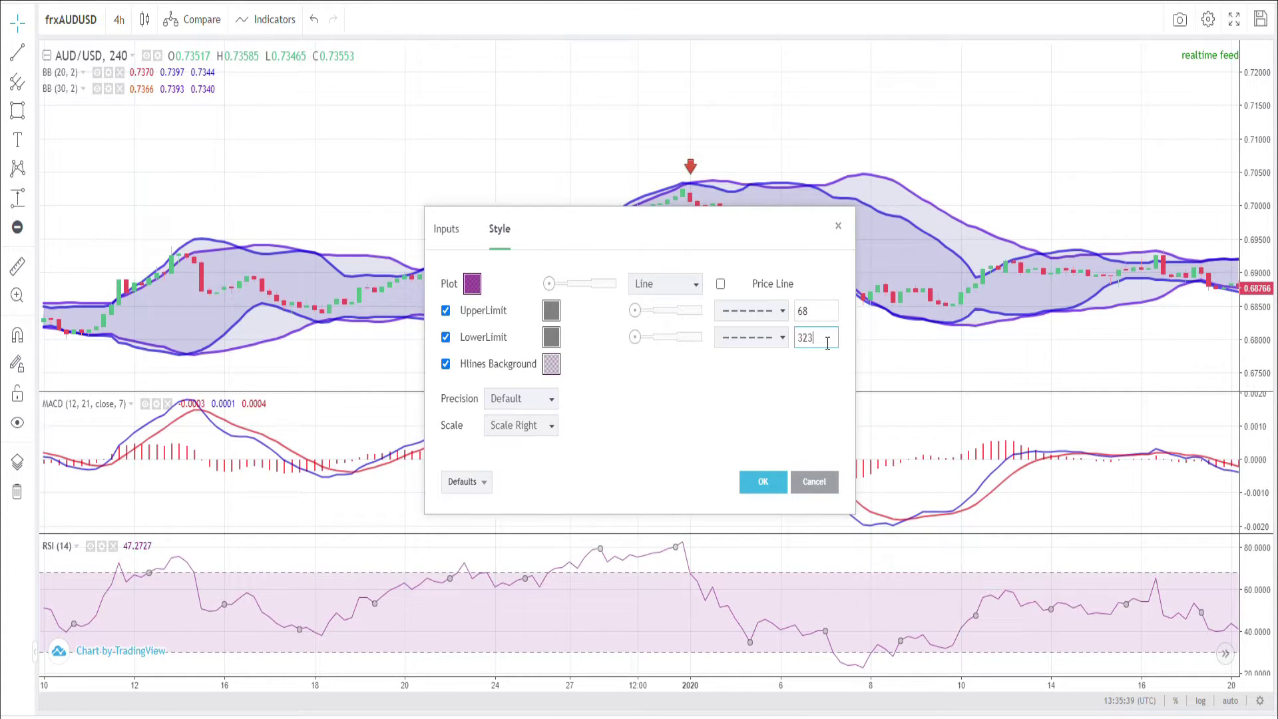
Thicken the RSI level and plot lines, confirm length 14, and apply.
left_click_drag(635, 310, 657, 337)
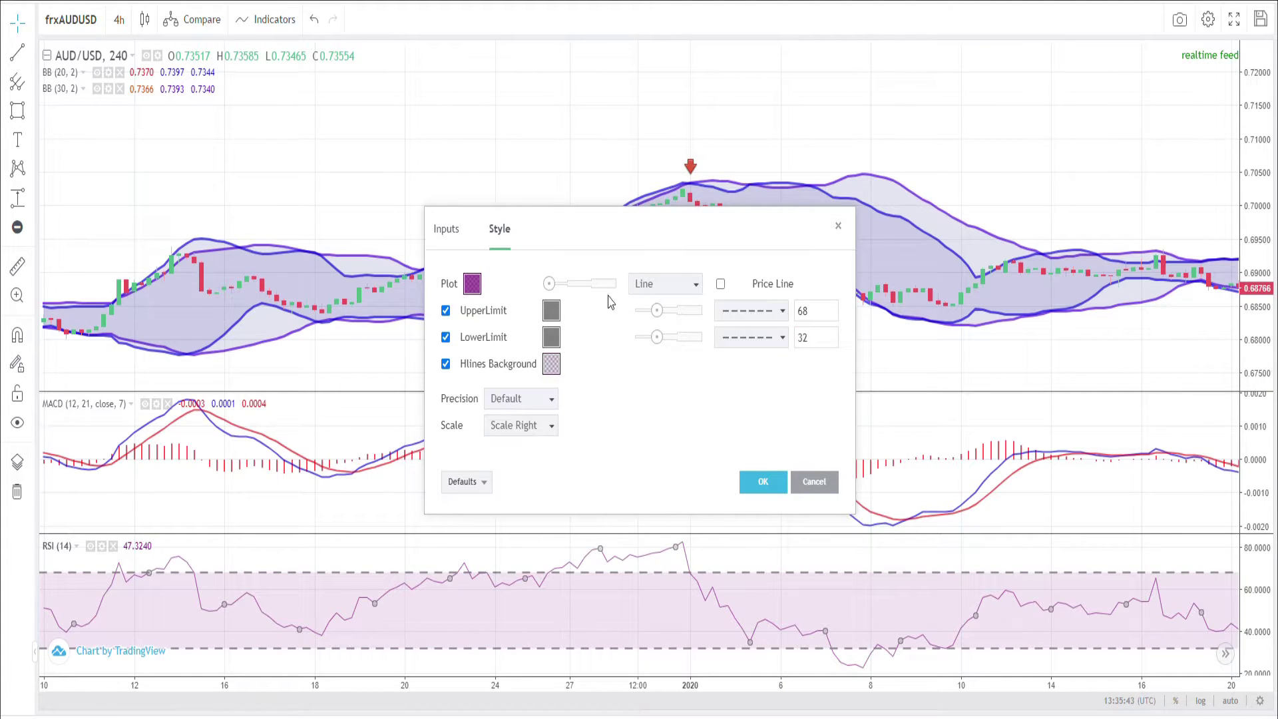
left_click_drag(549, 284, 571, 286)
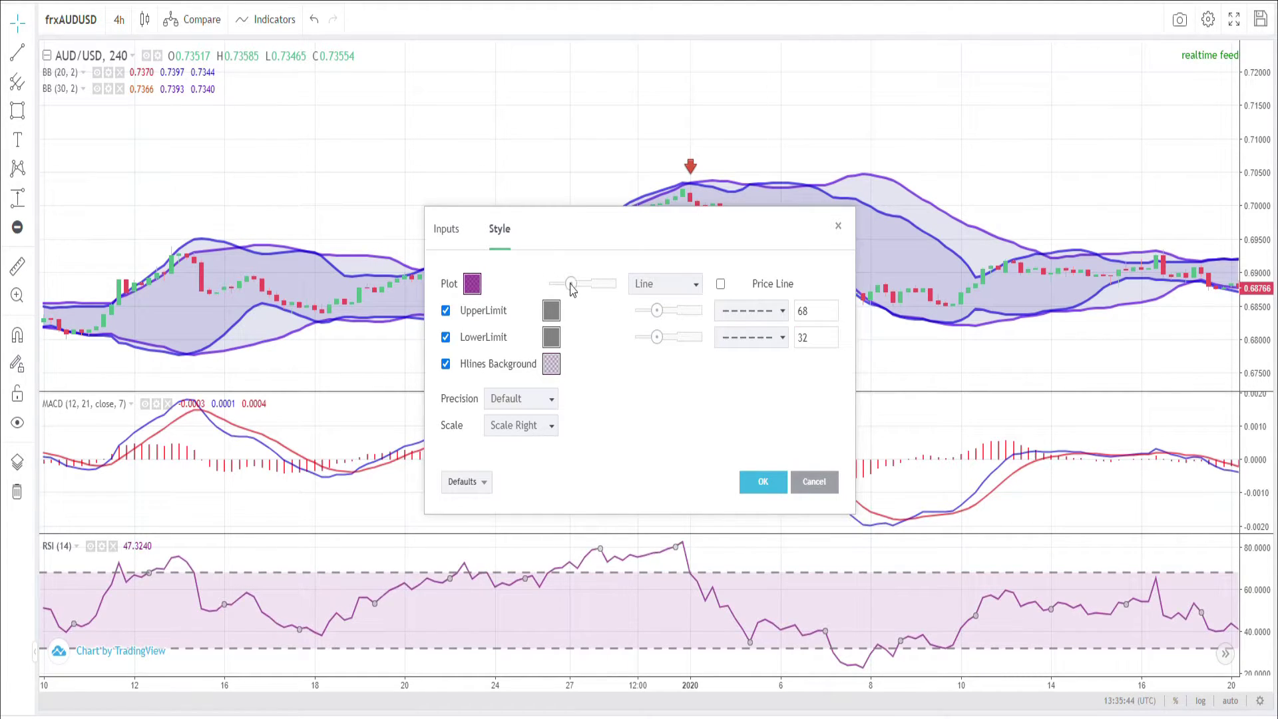
left_click(454, 230)
left_click(597, 341)
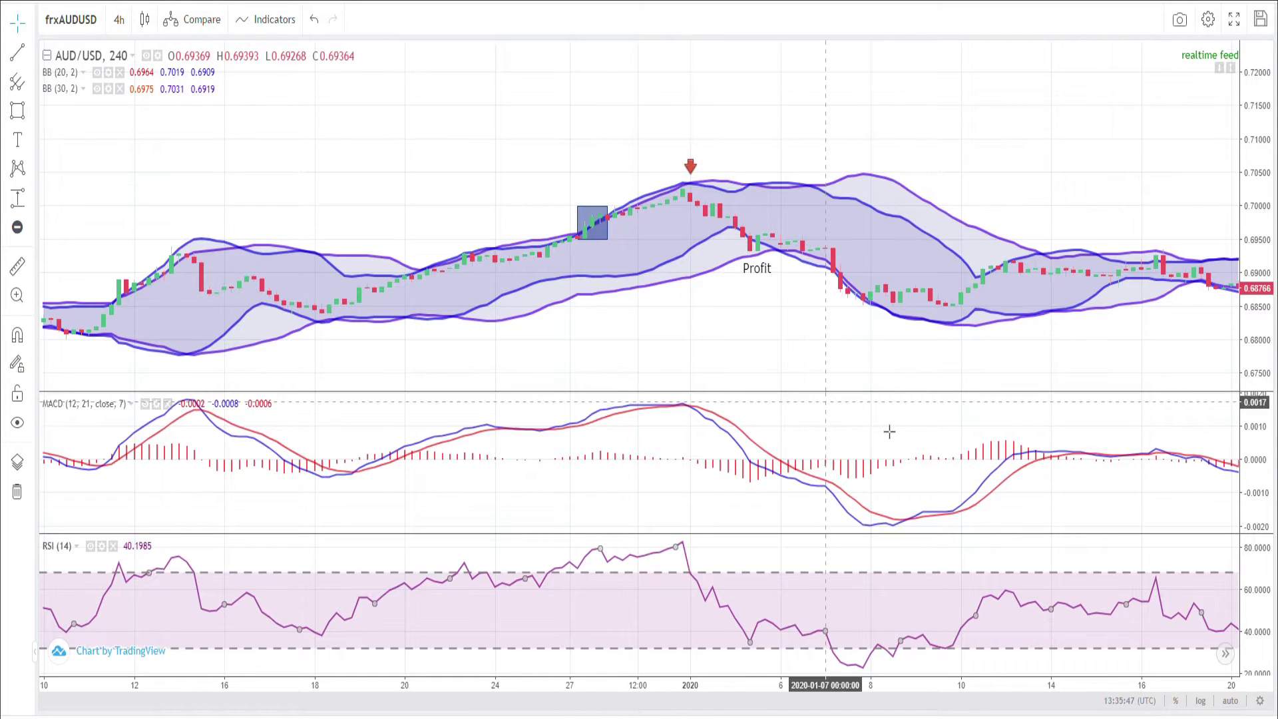
Pan the AUD/USD chart left to show other candles.
left_click_drag(891, 432, 443, 395)
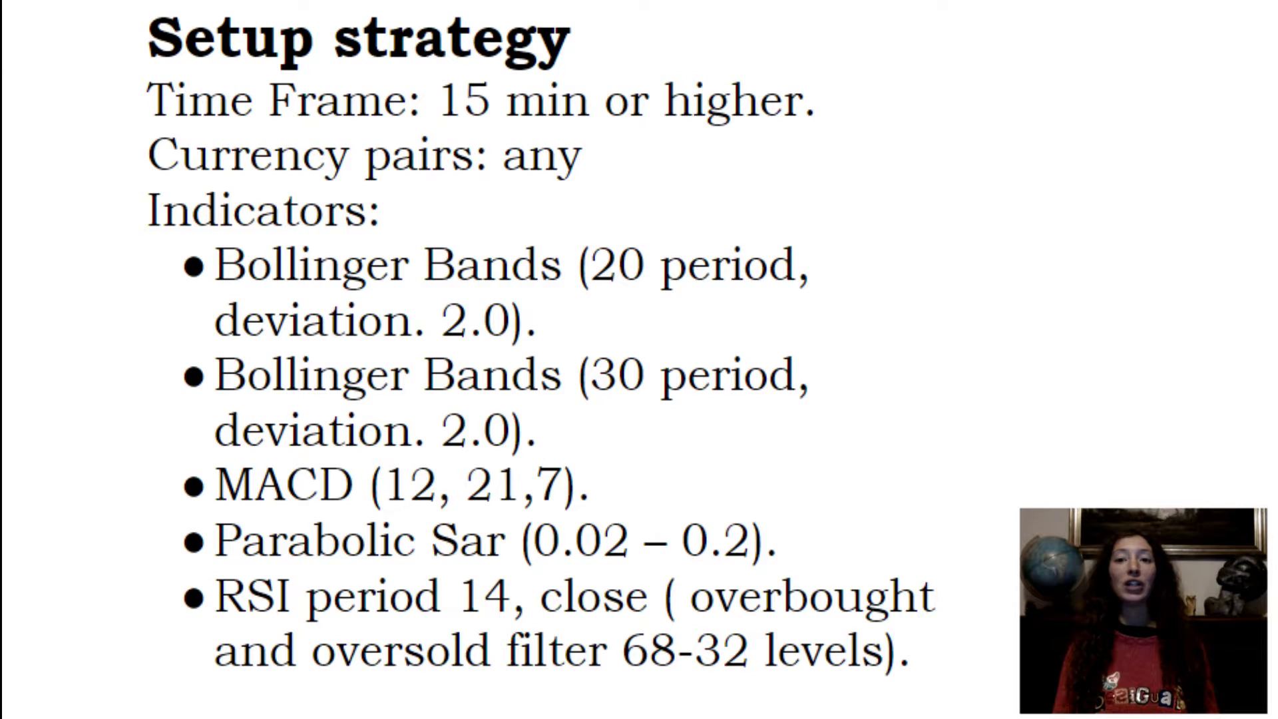
Advance past the buy trading rules slide to the buy example chart slide.
key("Right")
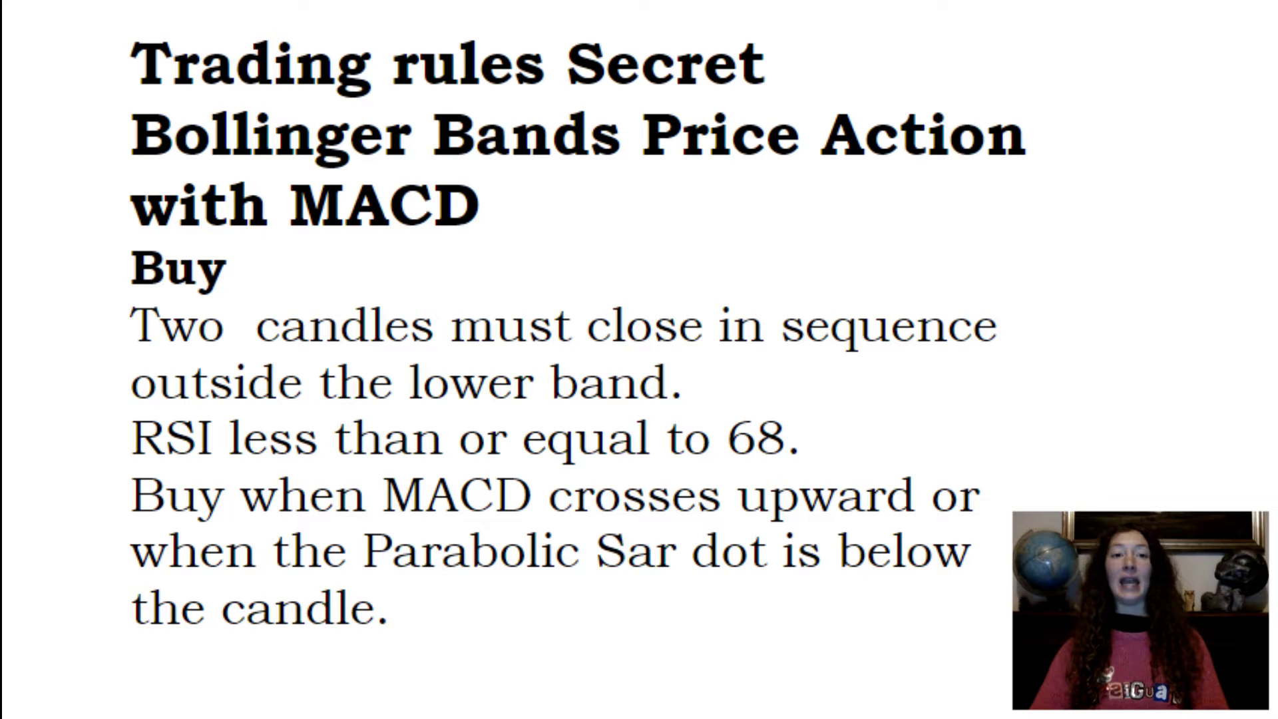
key("Right")
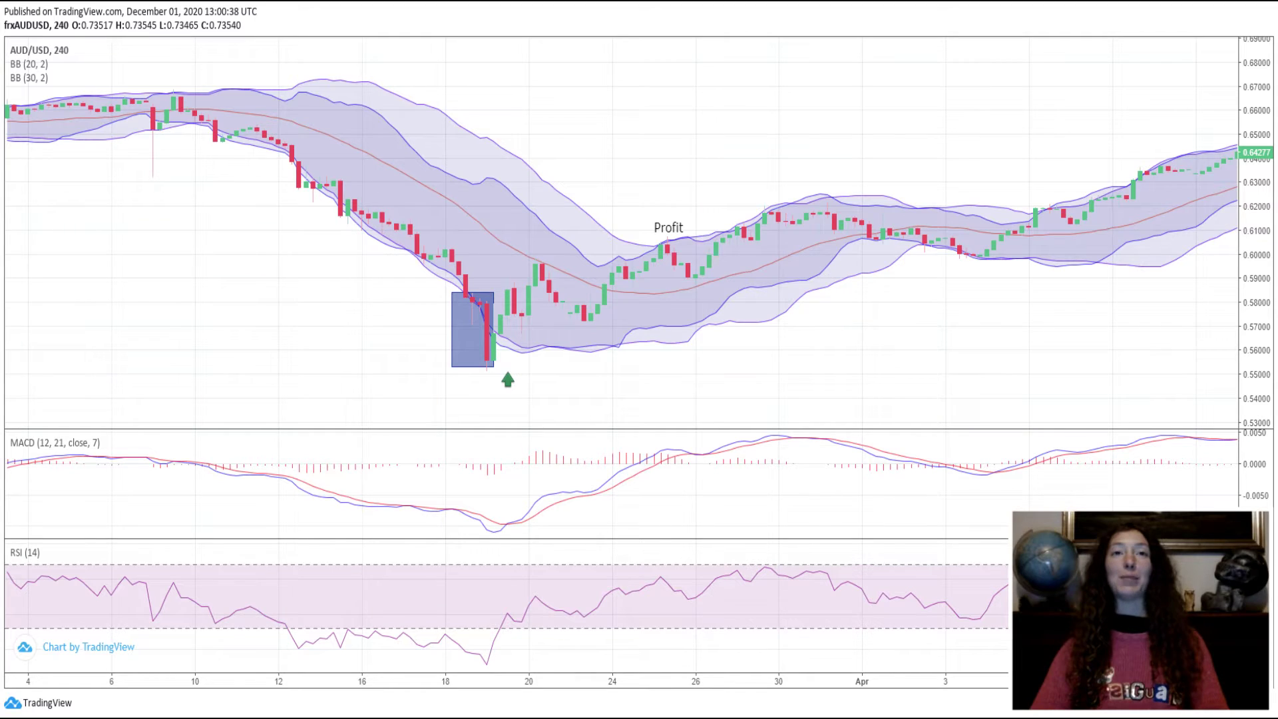
Advance past the sell and exit rules slide to the sell example chart.
key("Right")
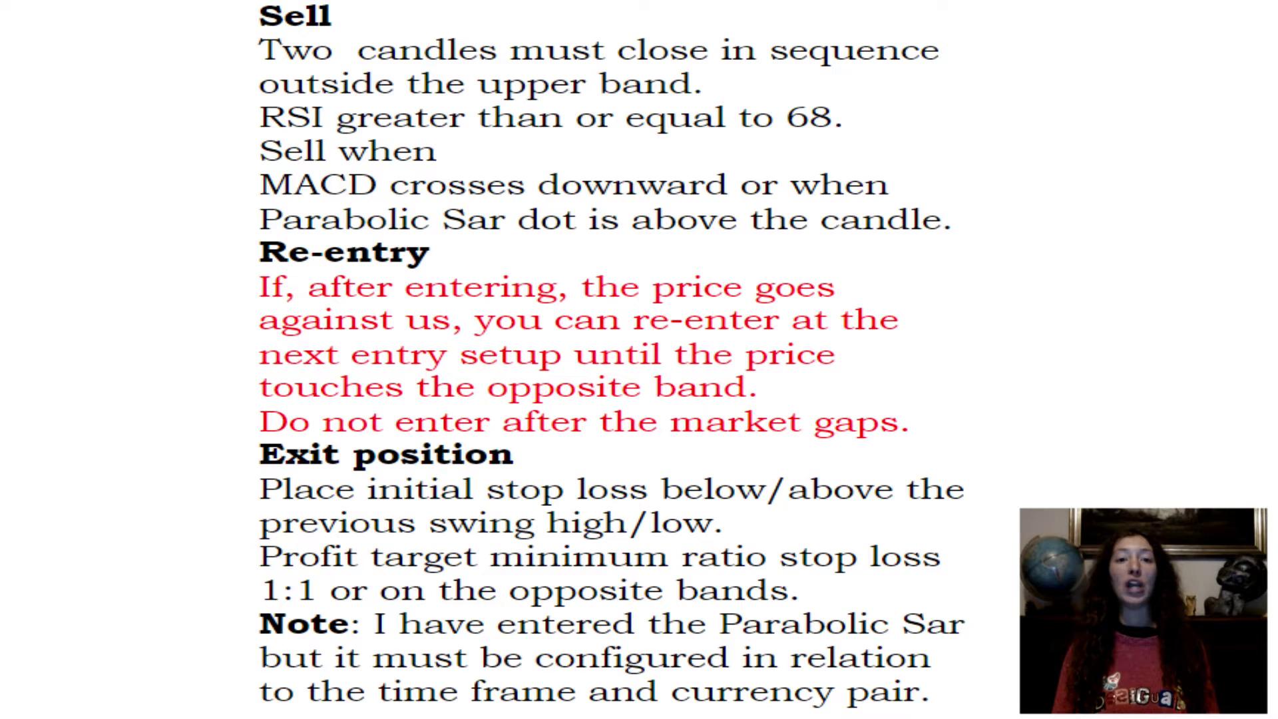
key("Right")
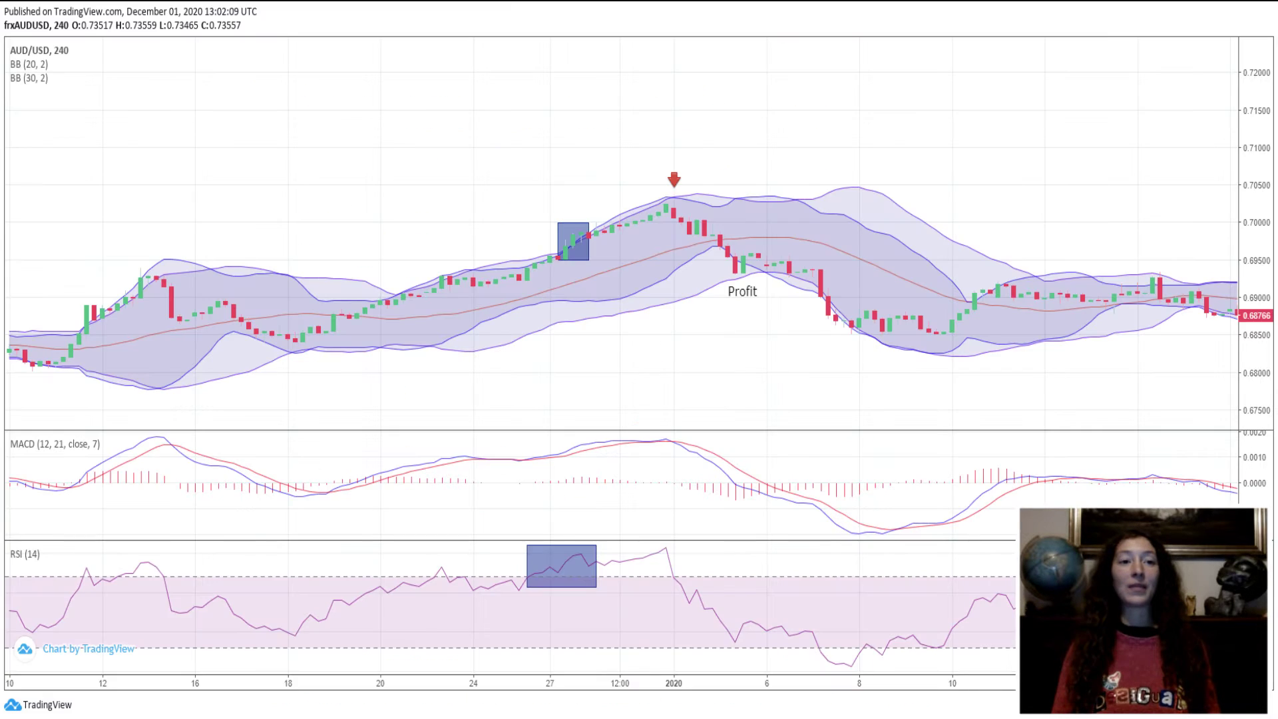